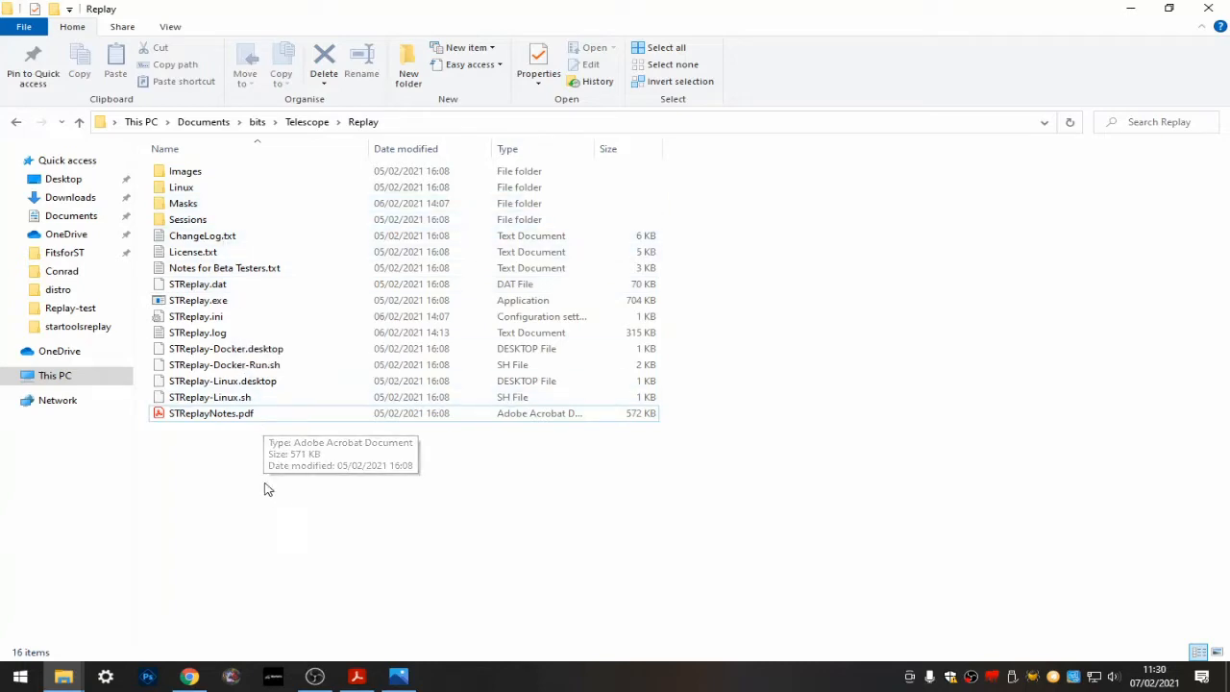
- Switch to STReplayNotes.pdf in Acrobat Reader and read the quick start guide, demonstrations, instructions for use and description of controls
click(356, 676)
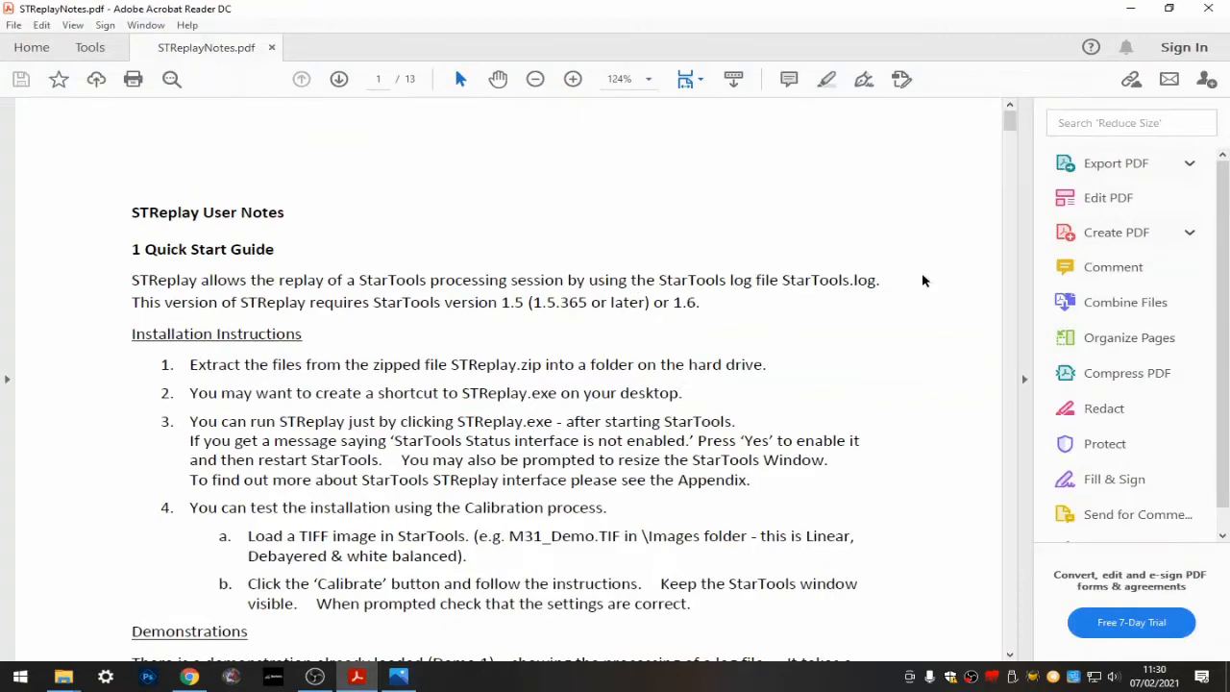
scroll(922, 281, down, 5)
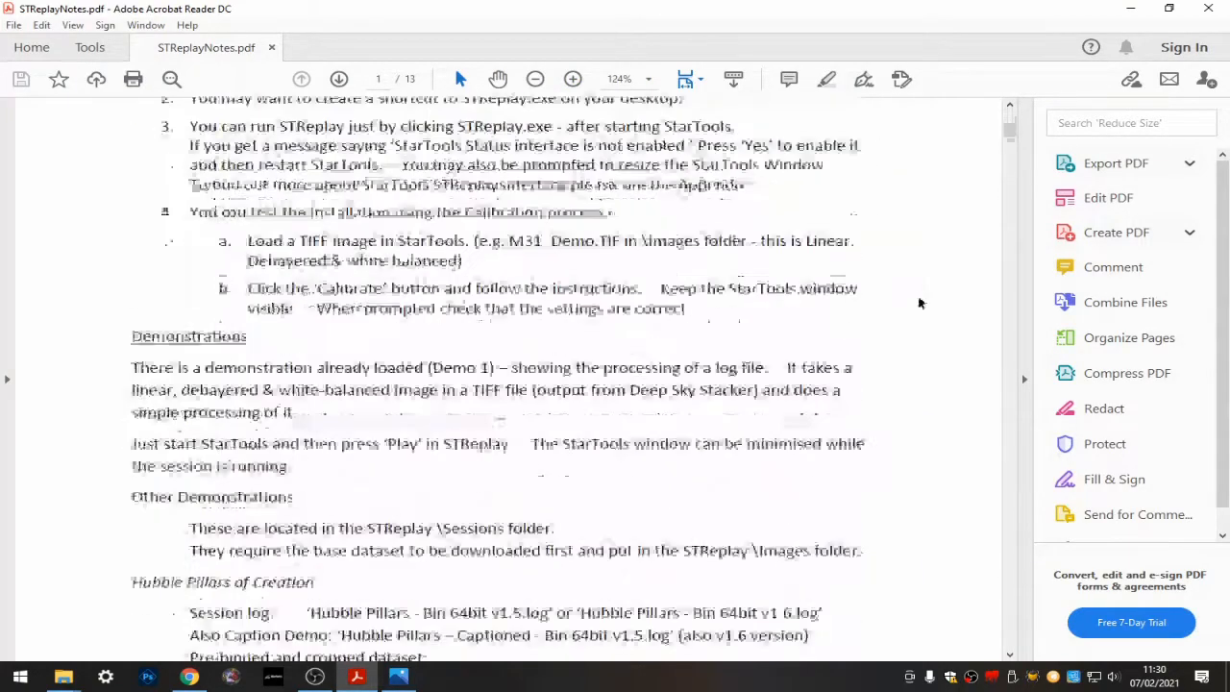
scroll(918, 304, down, 3)
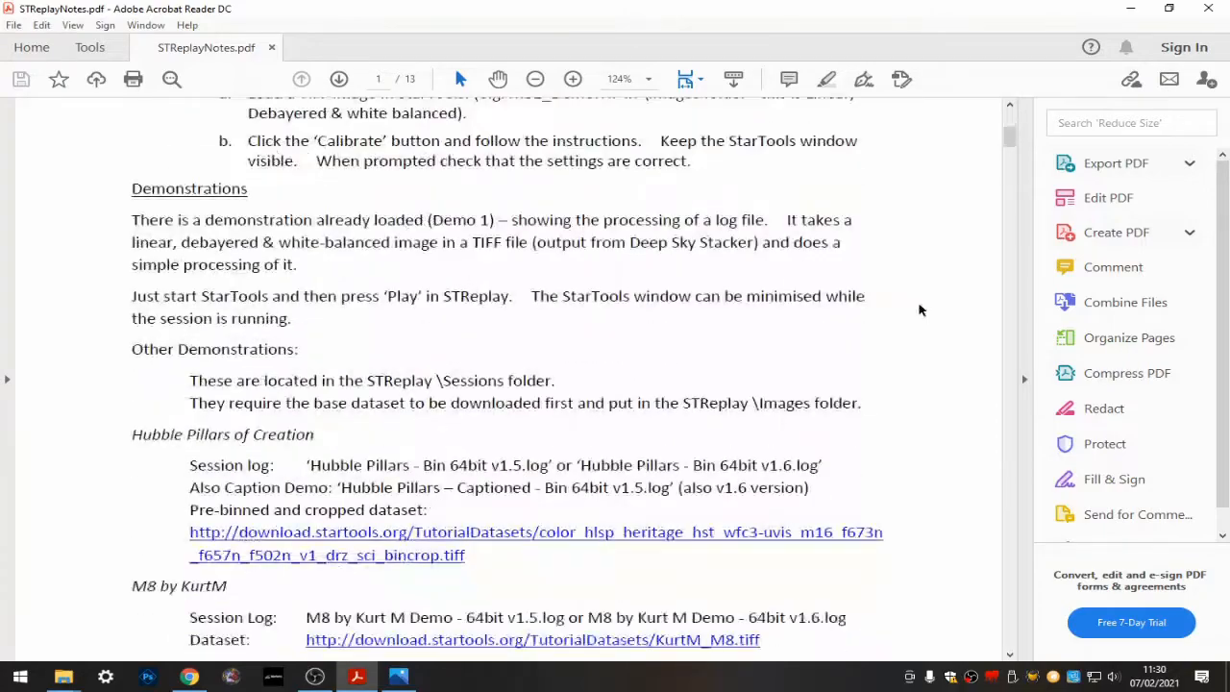
scroll(919, 310, down, 7)
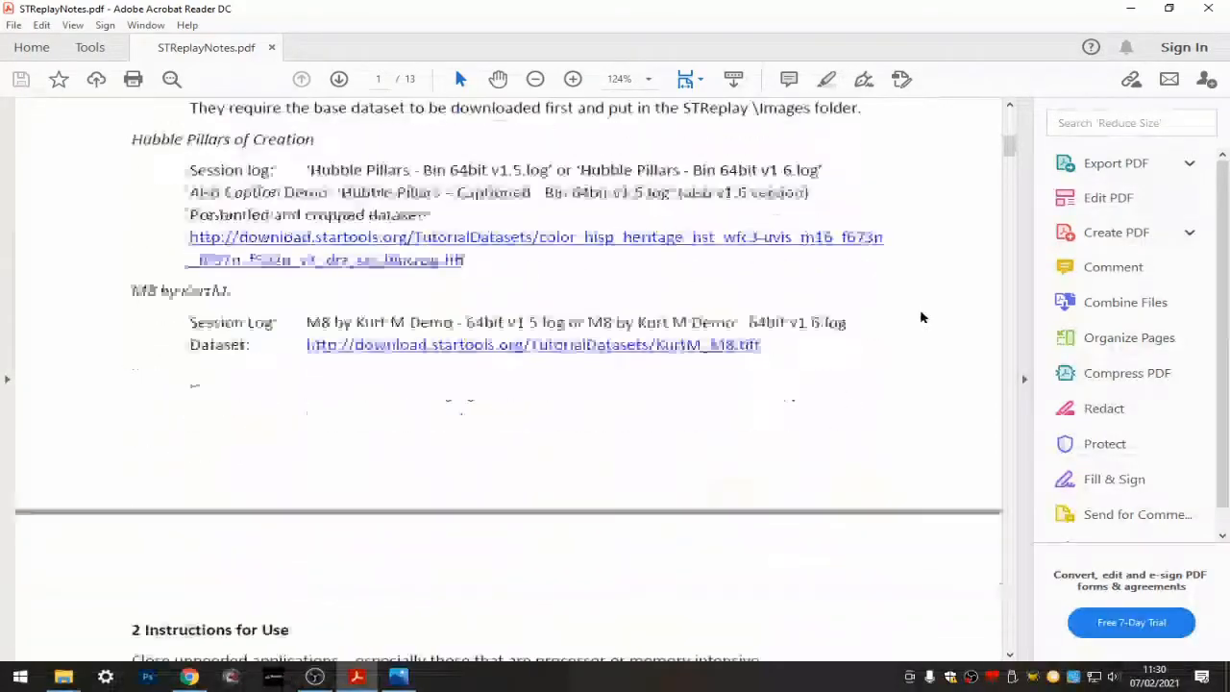
scroll(920, 317, down, 10)
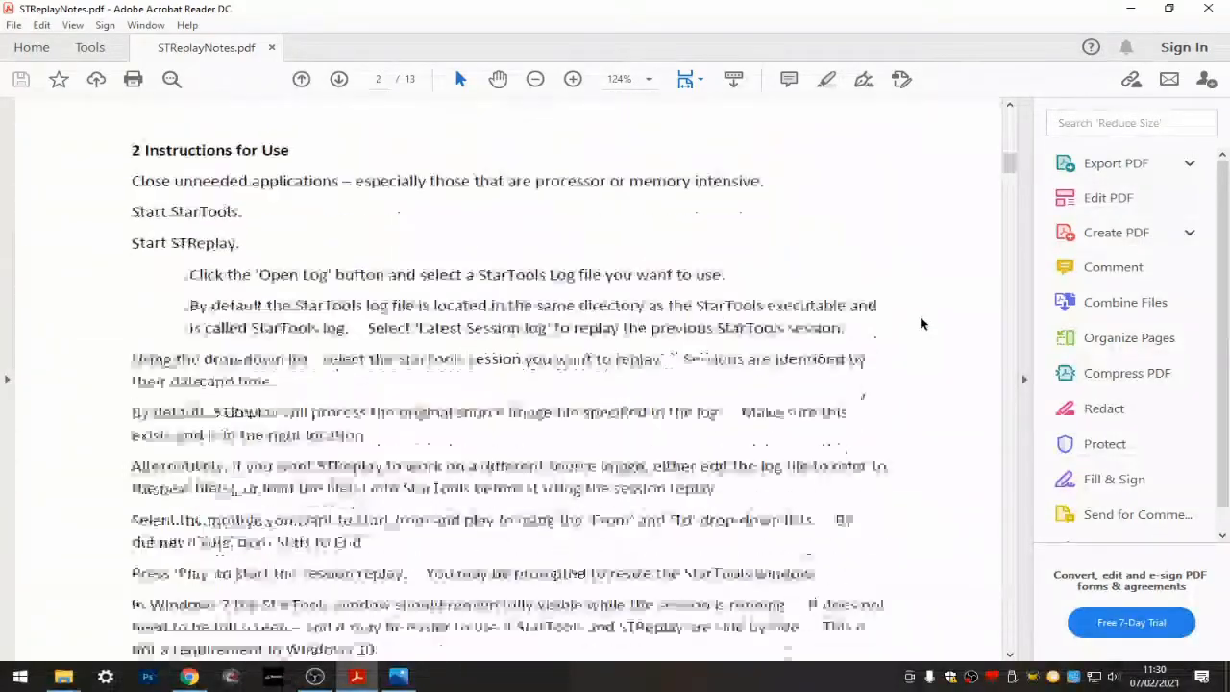
scroll(920, 324, down, 4)
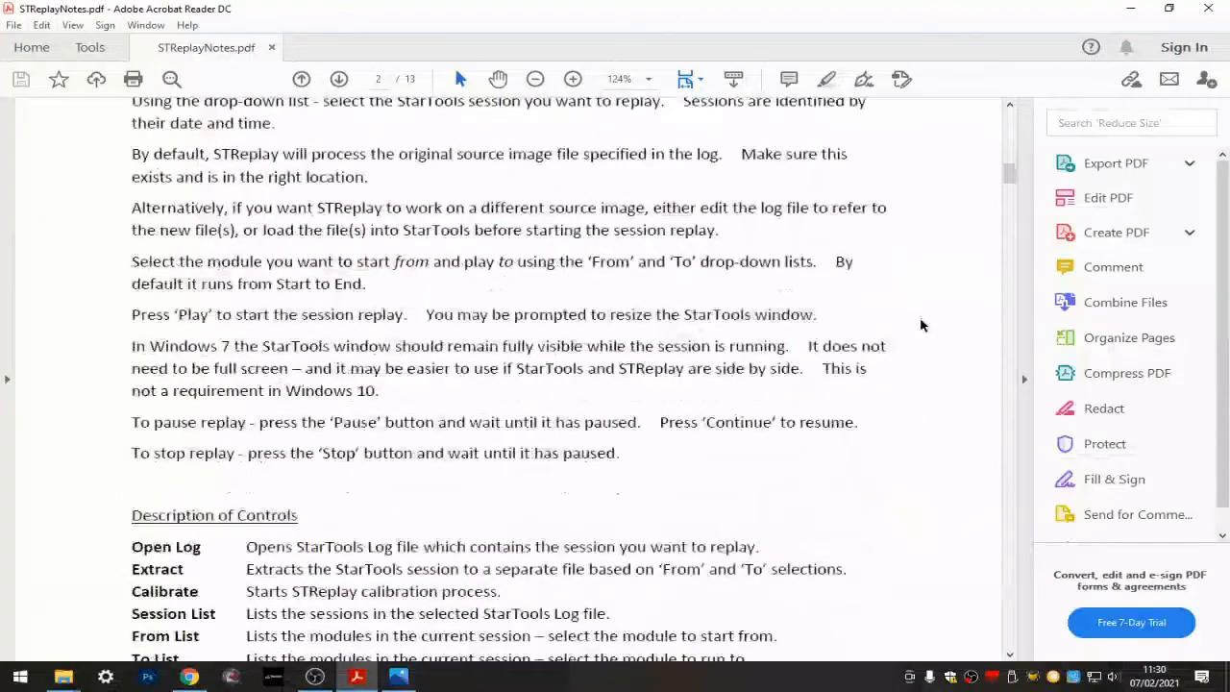
scroll(920, 322, down, 6)
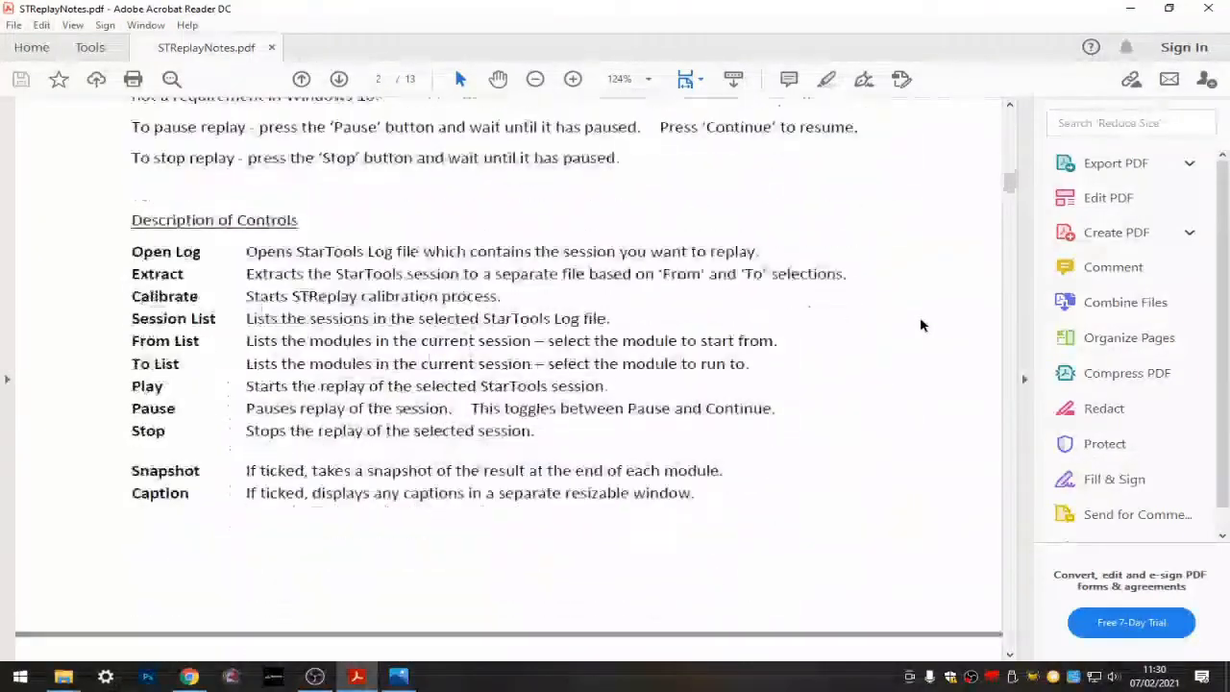
scroll(919, 326, up, 15)
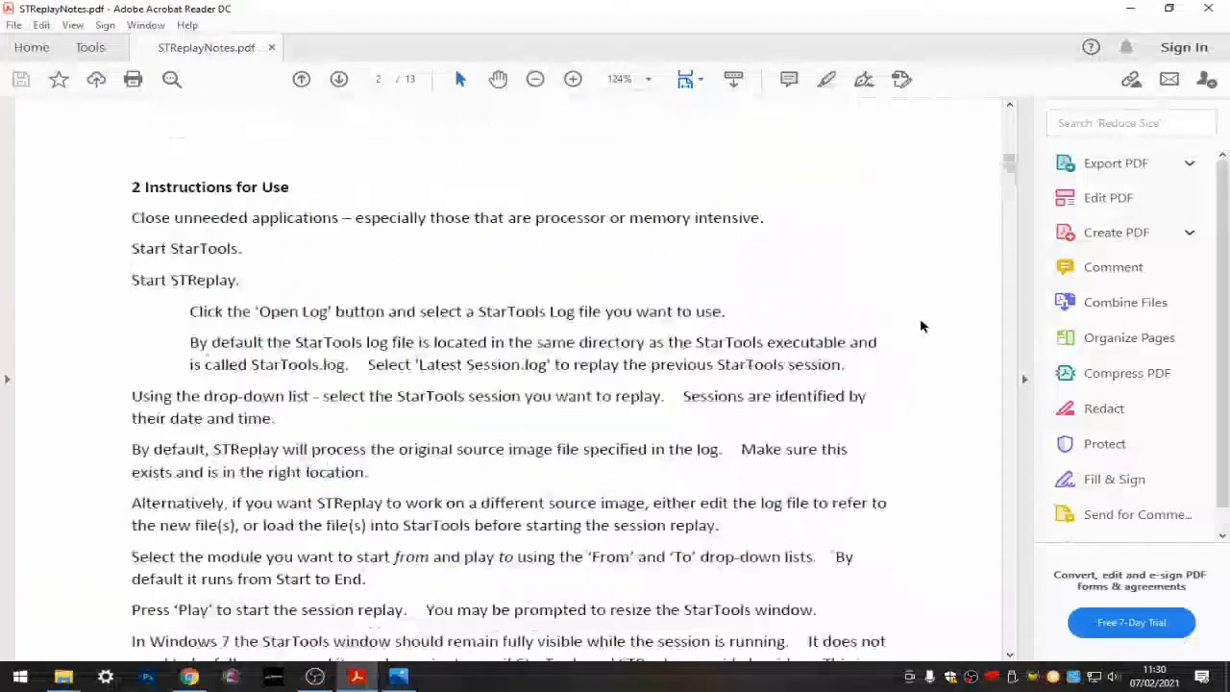
scroll(919, 326, up, 15)
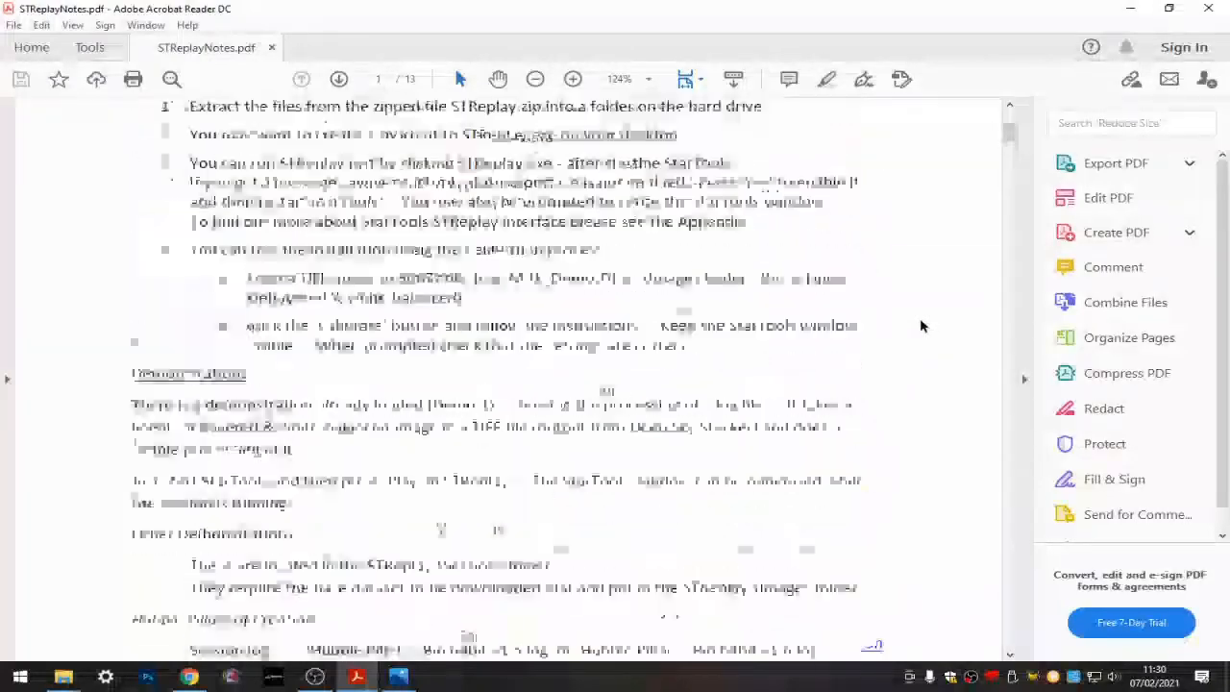
scroll(920, 327, up, 1)
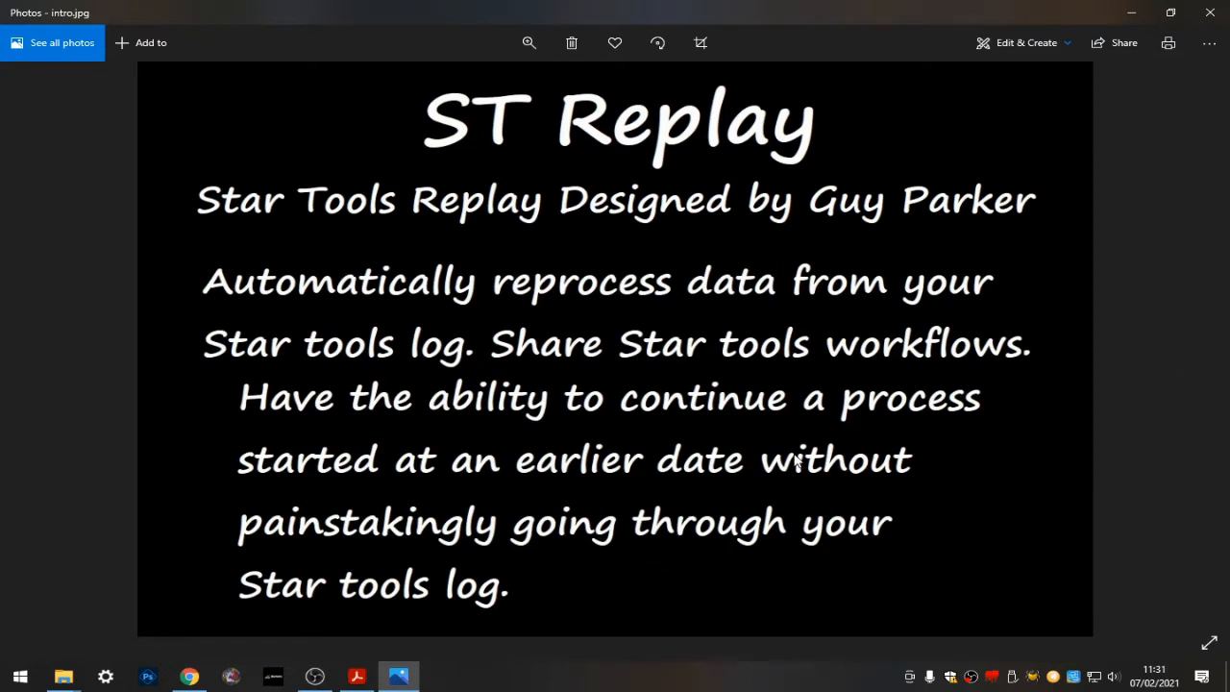
- Minimise the intro image, launch StarTools 1.7 and STReplay from the desktop, and bring the STReplay window to the front
click(1129, 14)
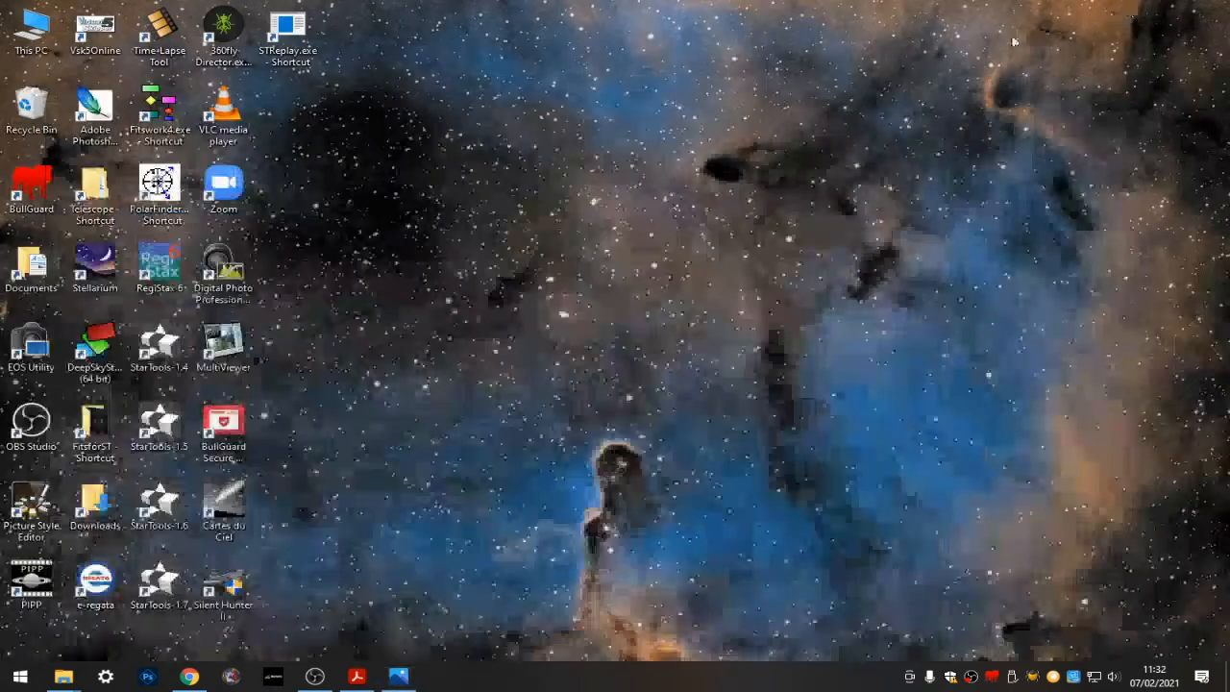
click(147, 574)
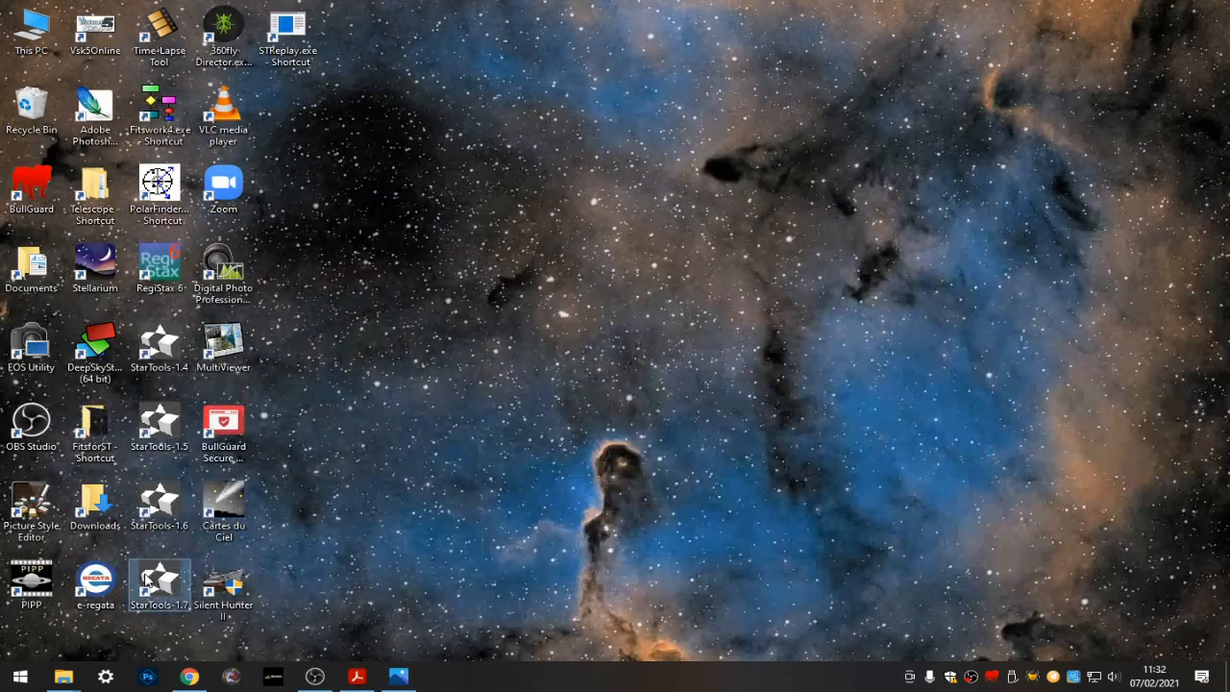
double_click(147, 574)
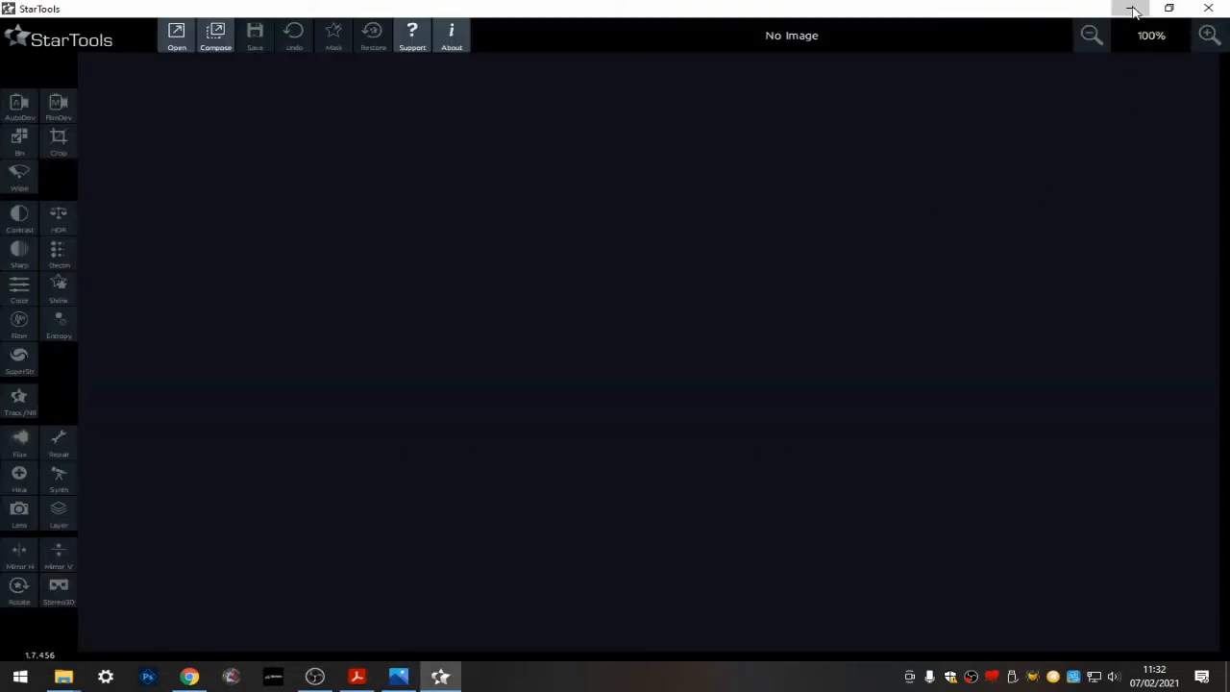
click(1132, 8)
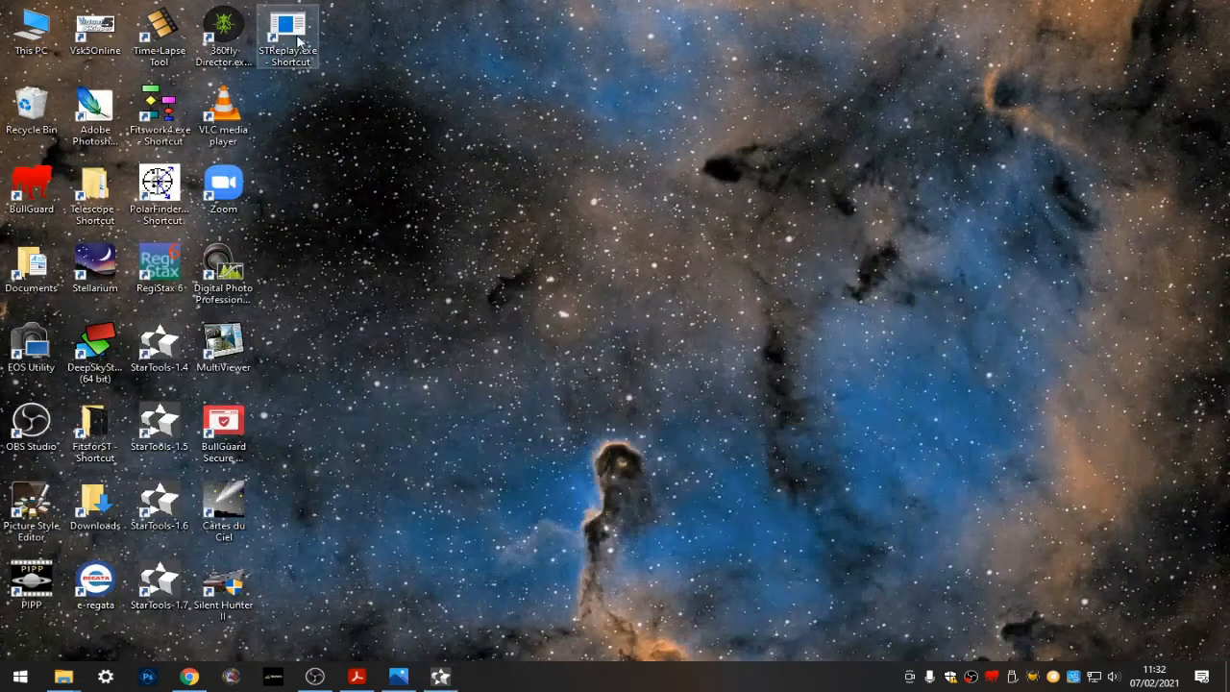
double_click(298, 43)
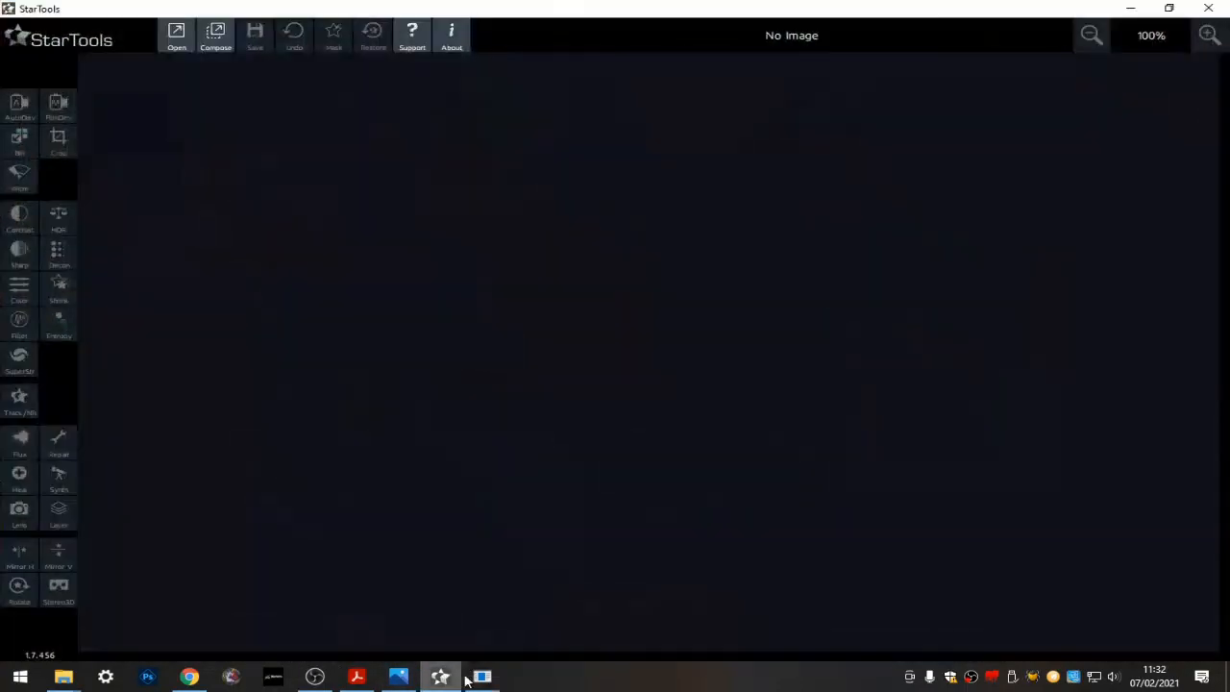
click(482, 678)
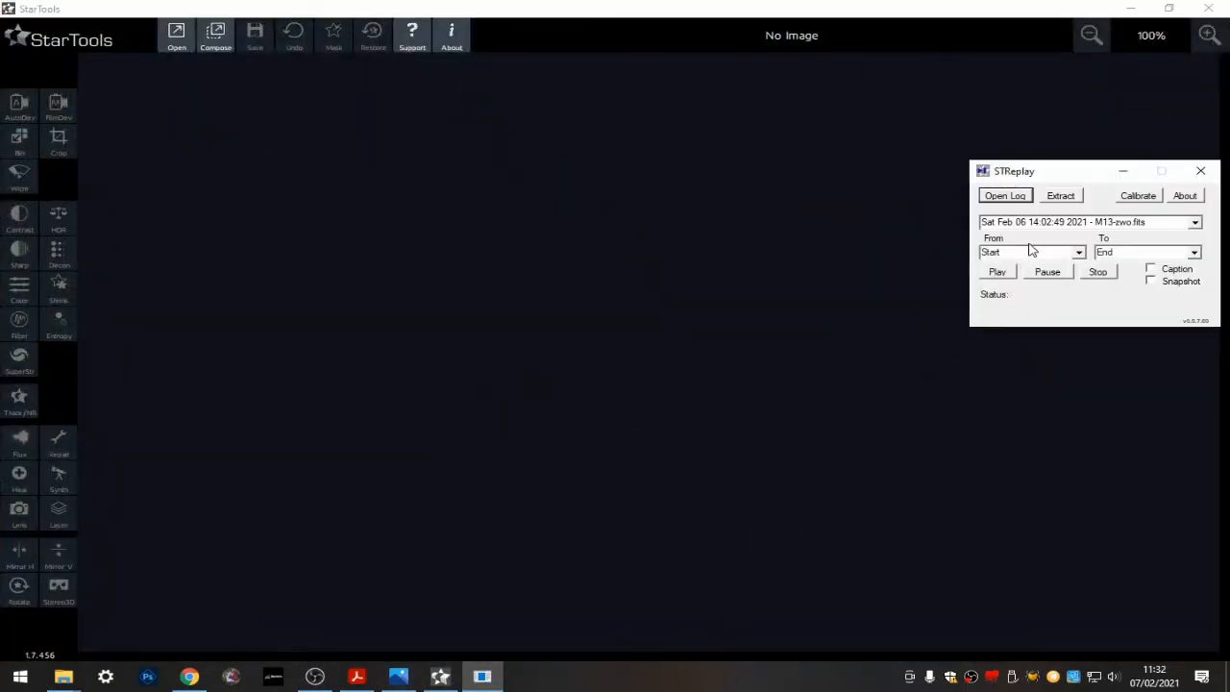
- Load StarTools.log from the StarTools_1_7_456 distro folder into STReplay
click(1004, 196)
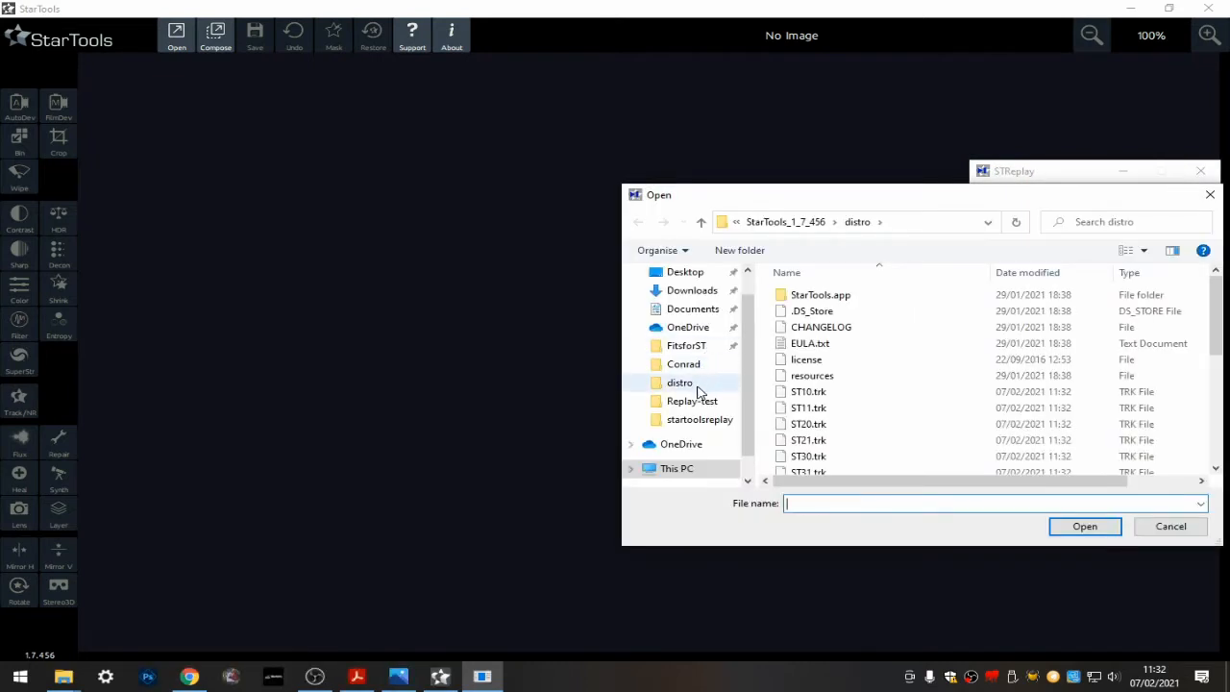
click(698, 386)
scroll(922, 384, down, 4)
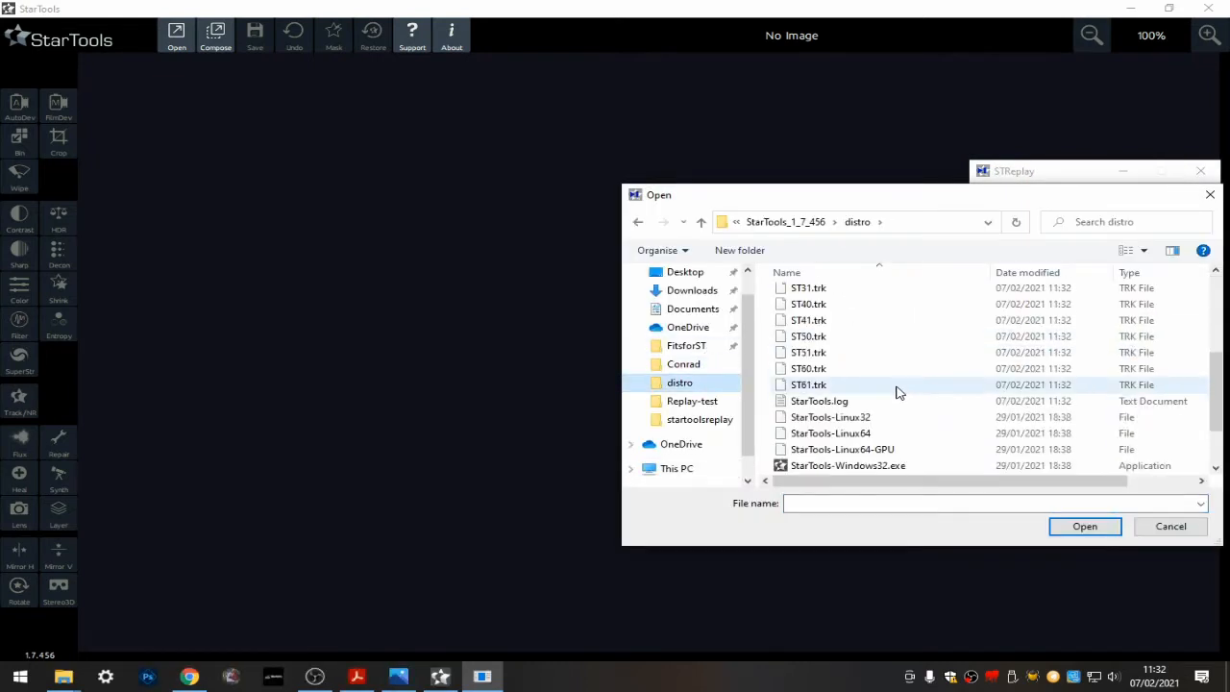
click(823, 407)
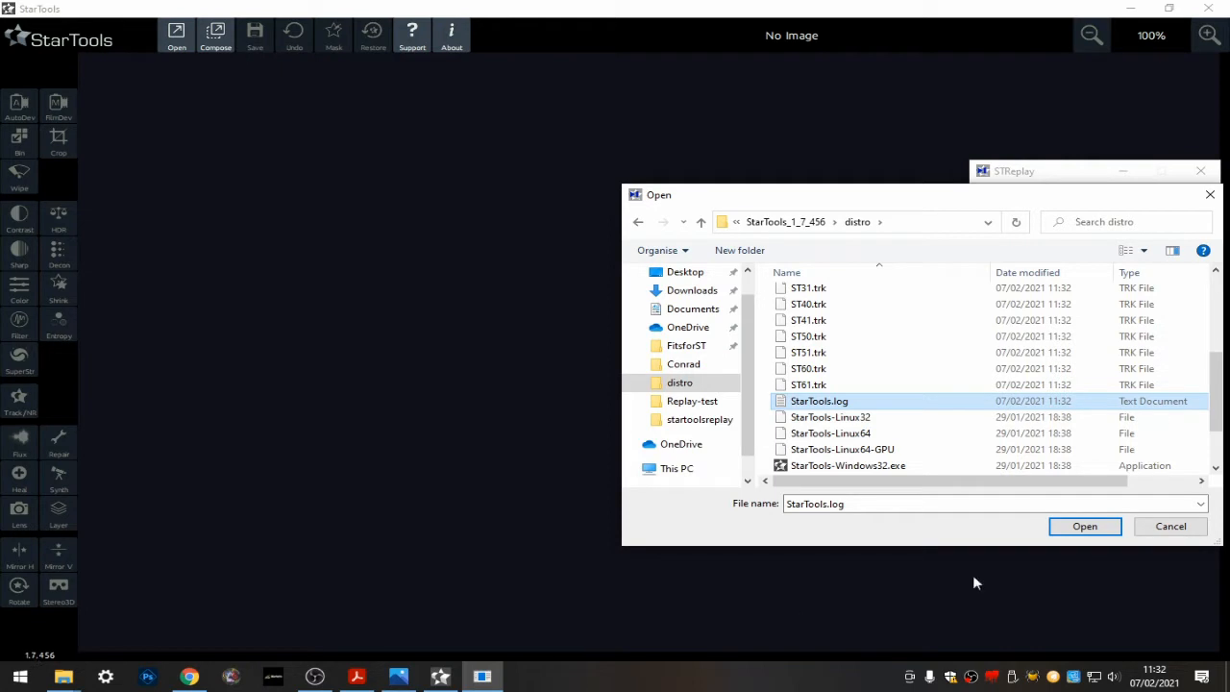
click(1084, 529)
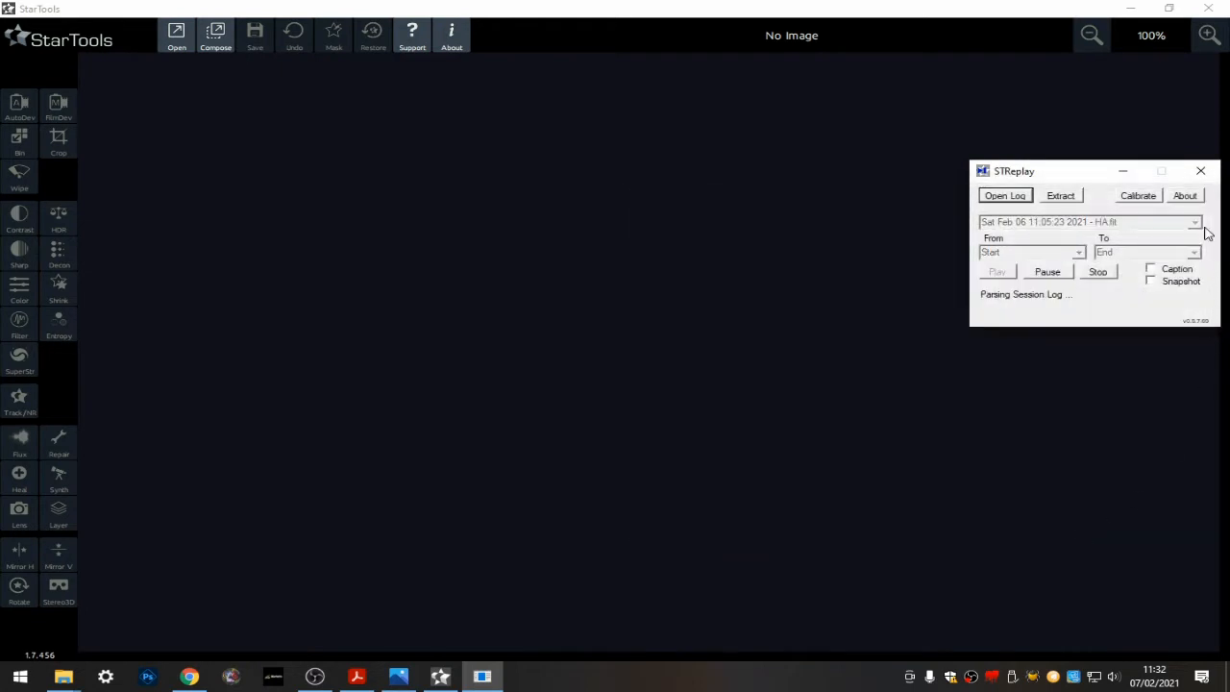
- Select the Sat Feb 06 14:02:49 2021 M13-zwo.fits session and look through its available starting modules
click(1195, 224)
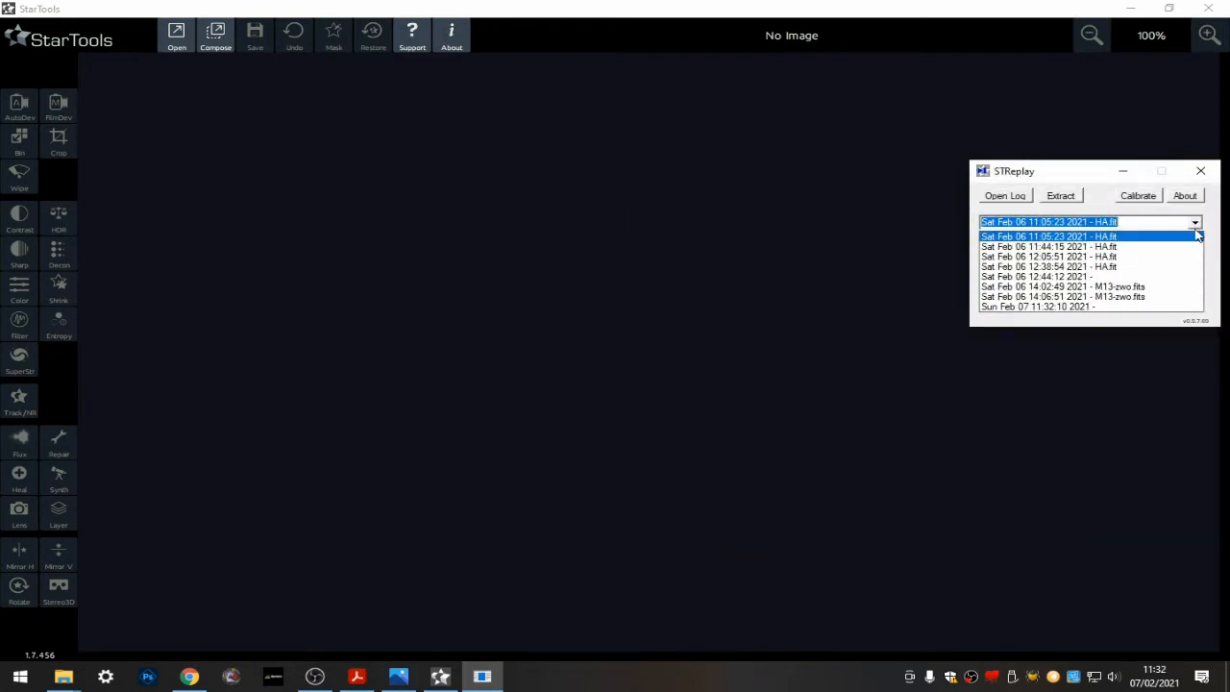
click(1152, 287)
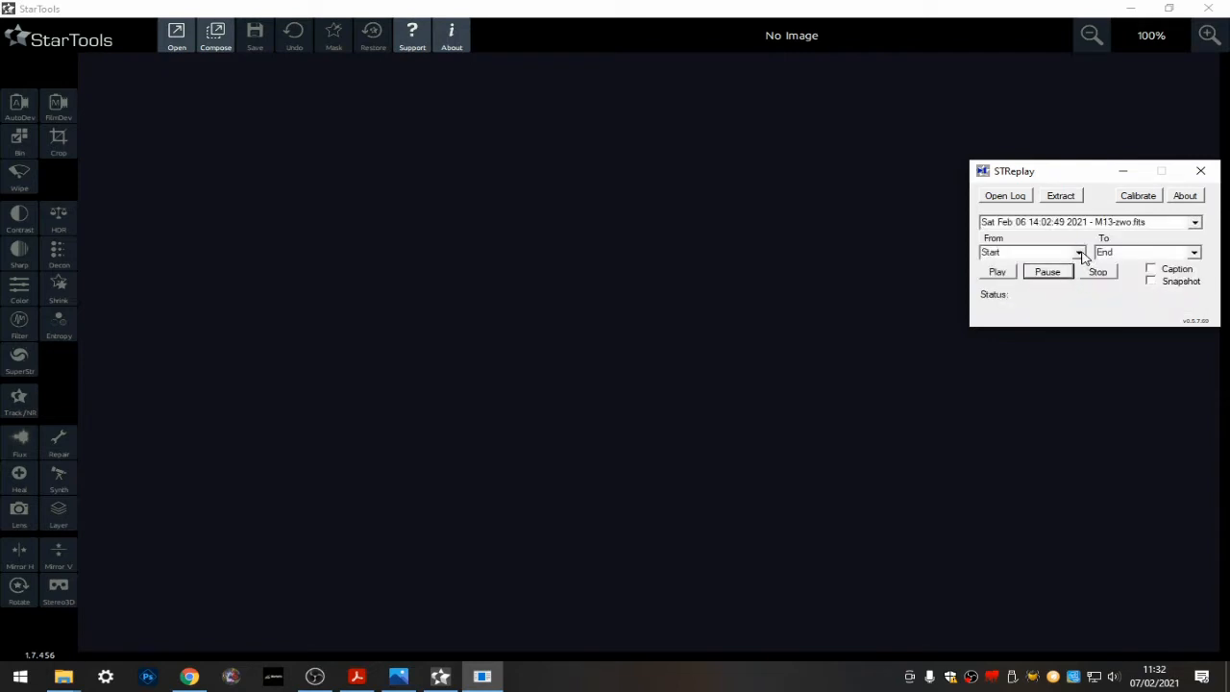
click(1080, 252)
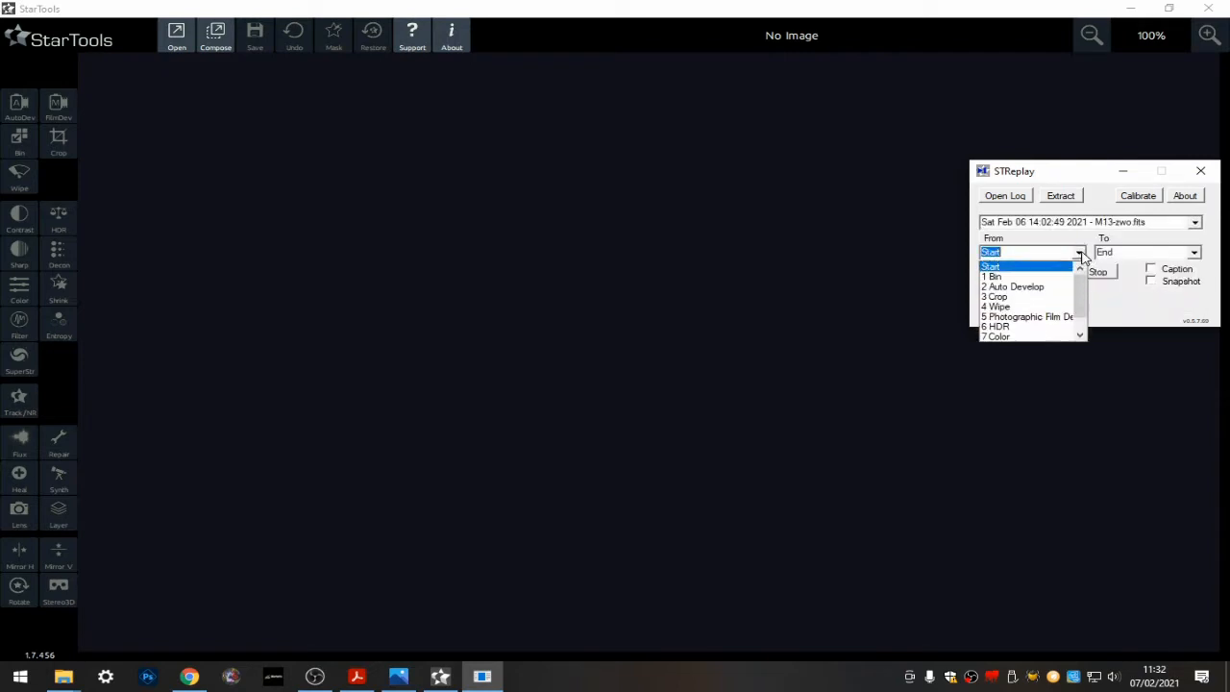
click(1083, 308)
drag(1083, 318, 1083, 290)
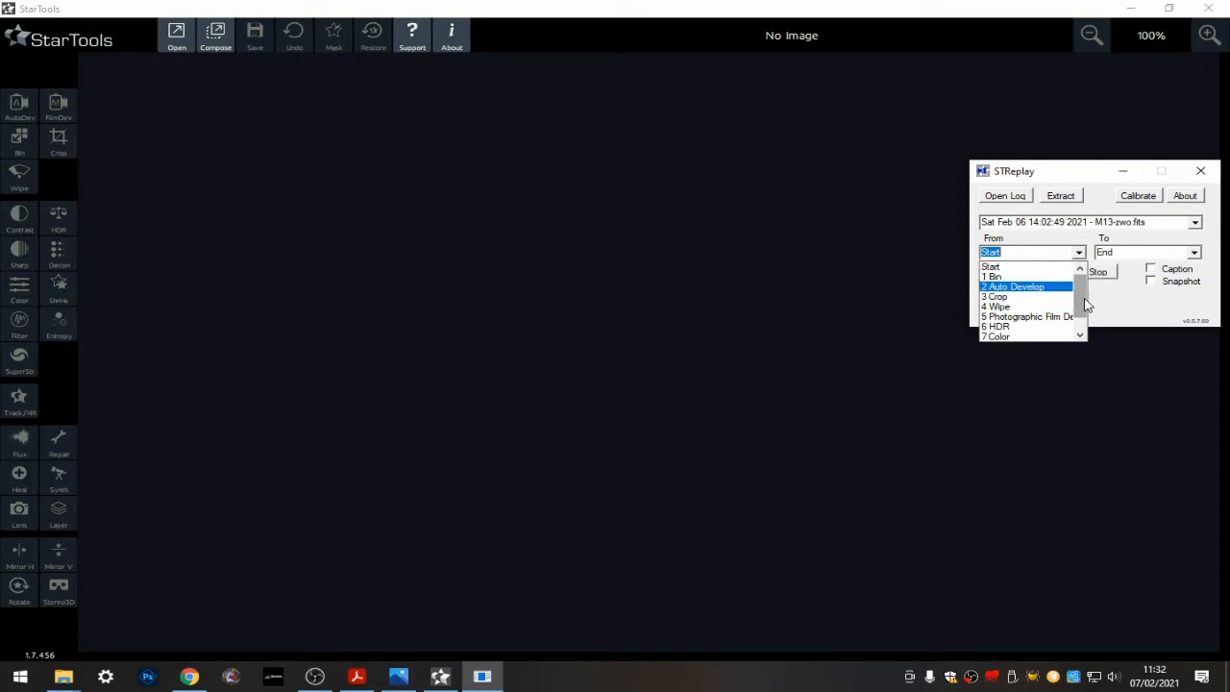
- Try 7 Color as the replay's last module and set it back to End
click(1195, 257)
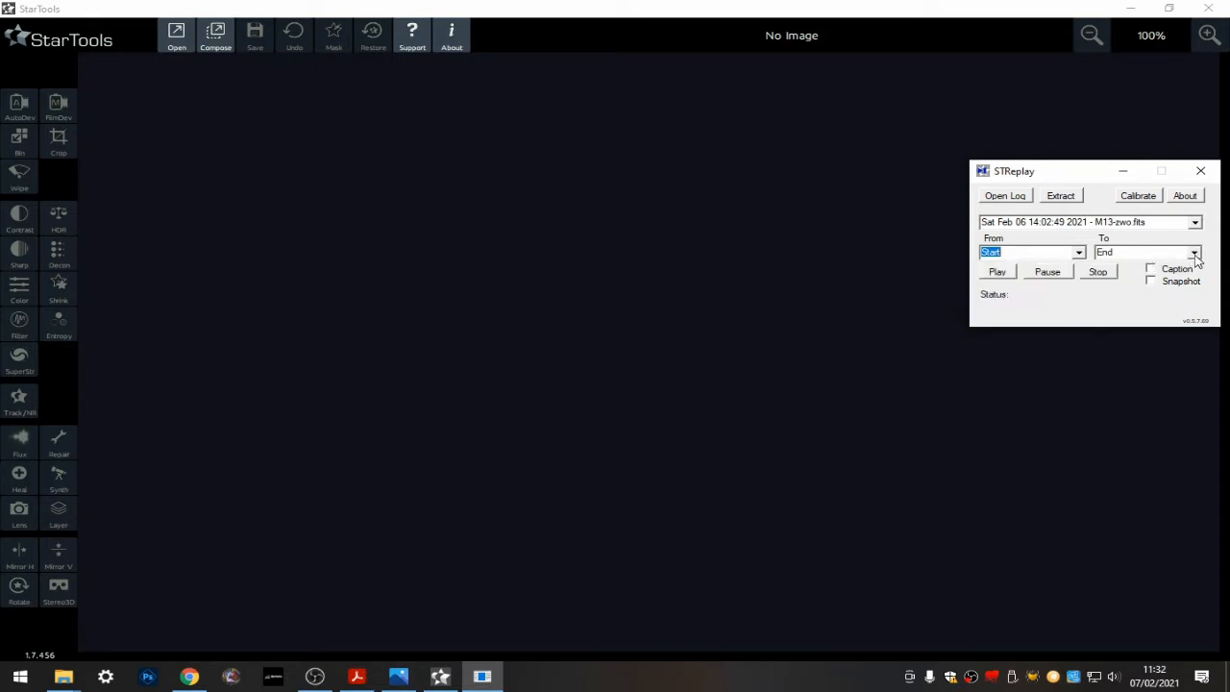
click(1194, 254)
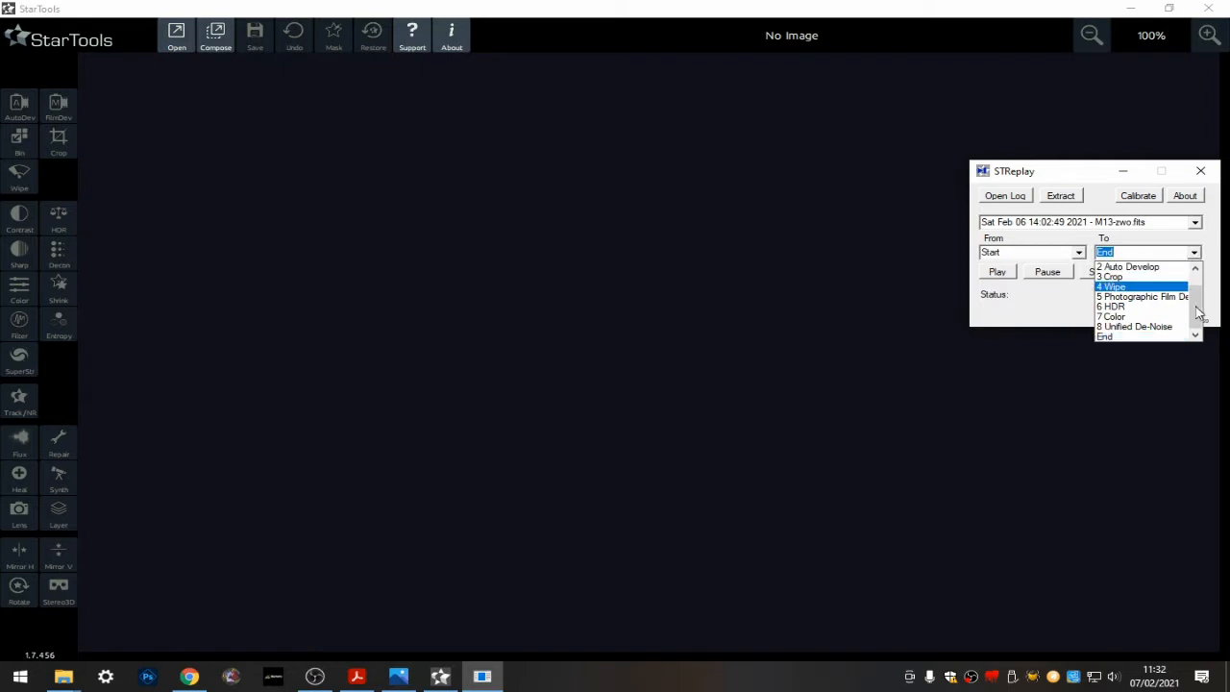
click(1115, 317)
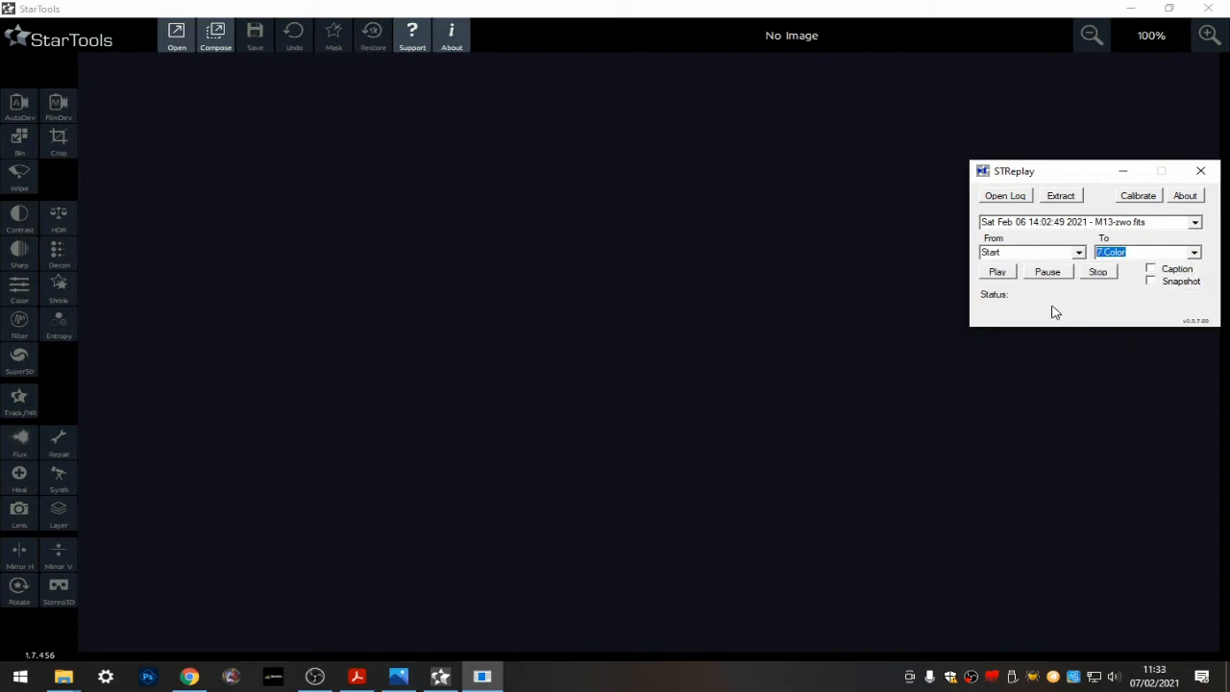
click(1193, 252)
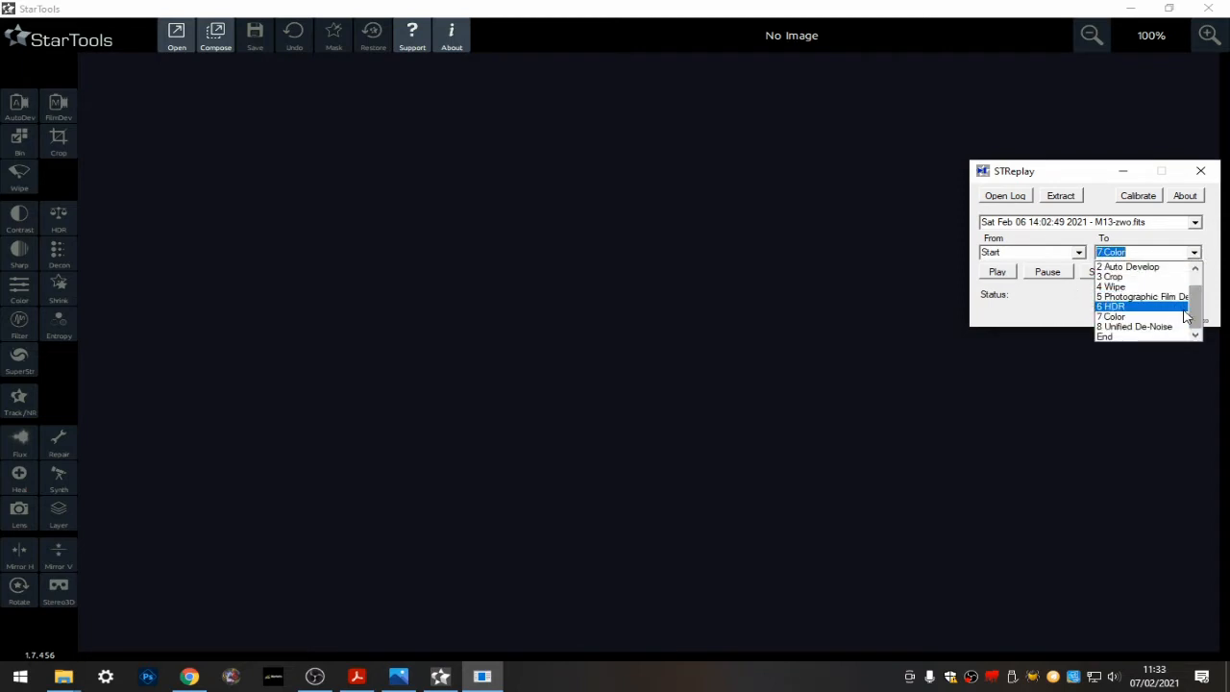
click(1114, 338)
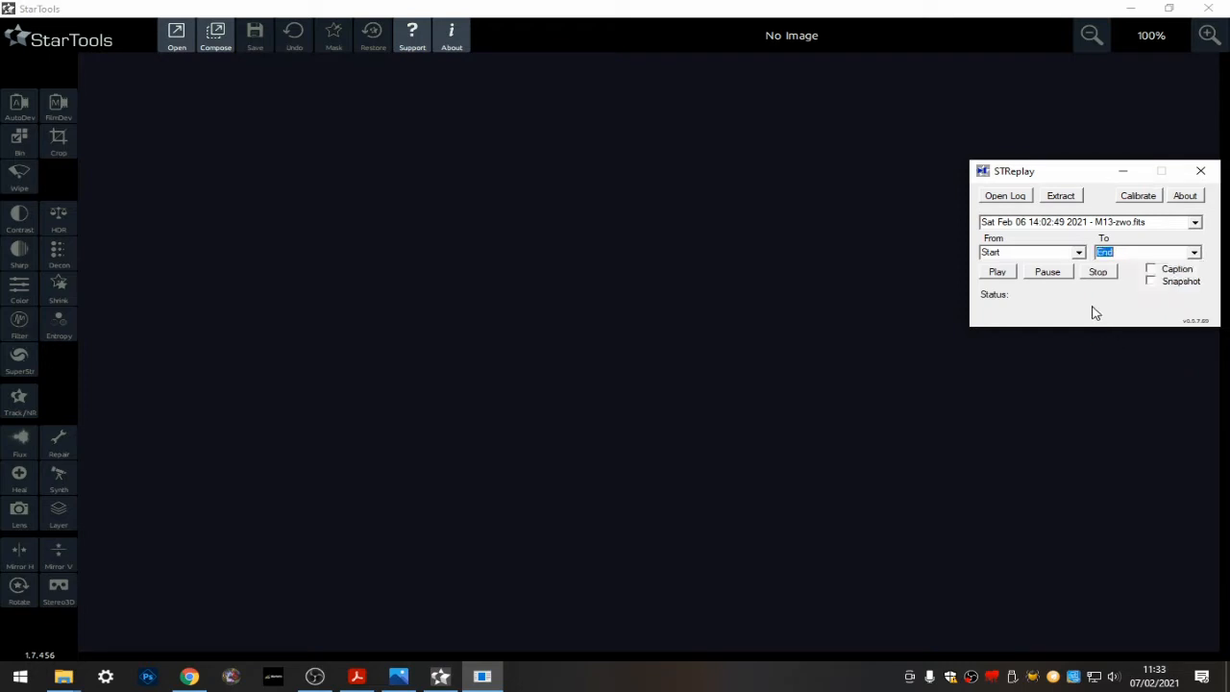
- Play the session replay from Start to End, agree to load M13-zwo.fits, and move the STReplay window slightly upward
click(999, 273)
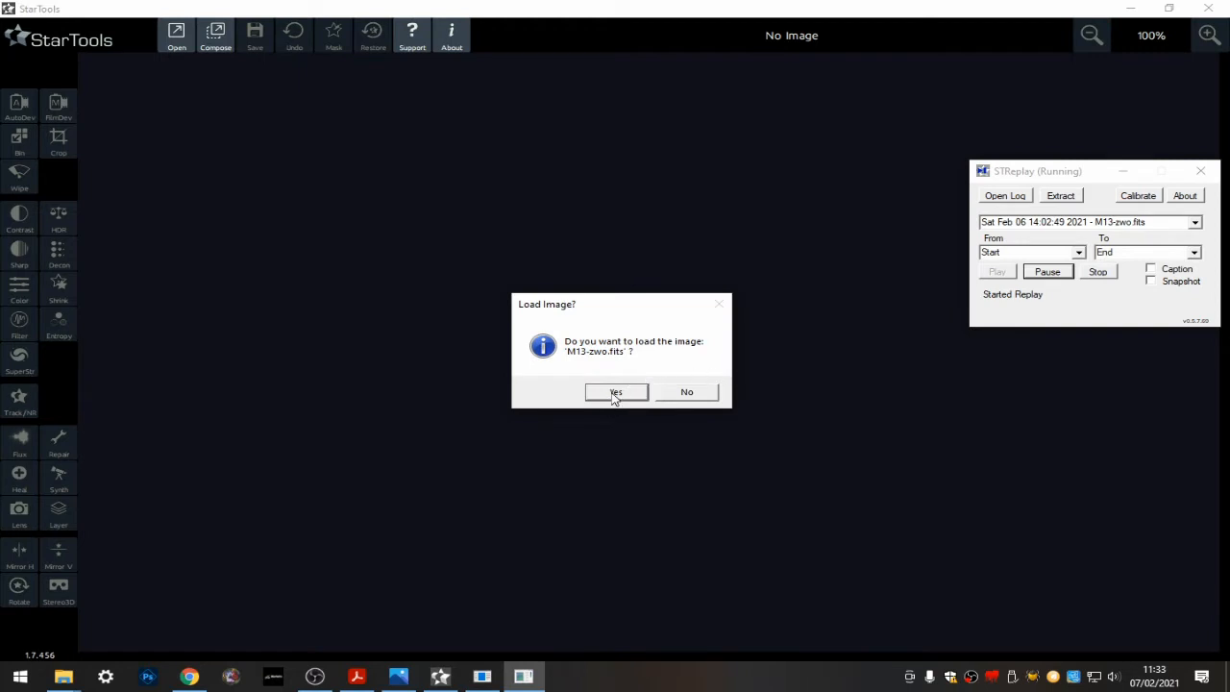
click(615, 394)
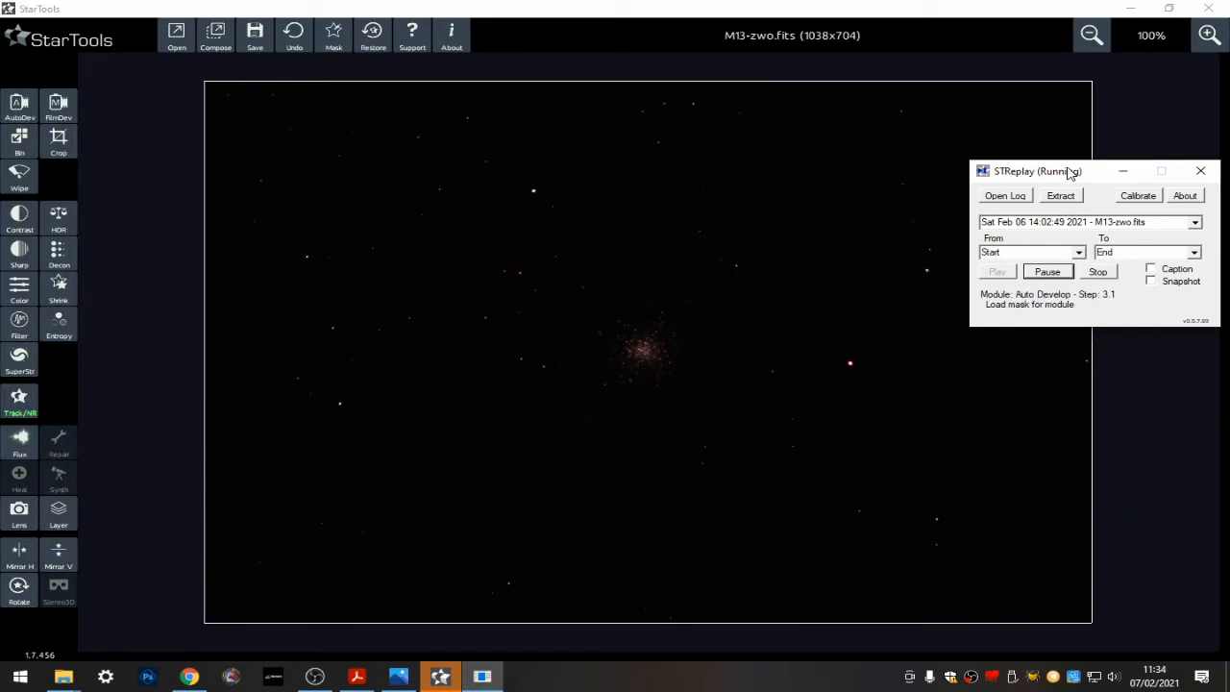
drag(1071, 172, 1085, 139)
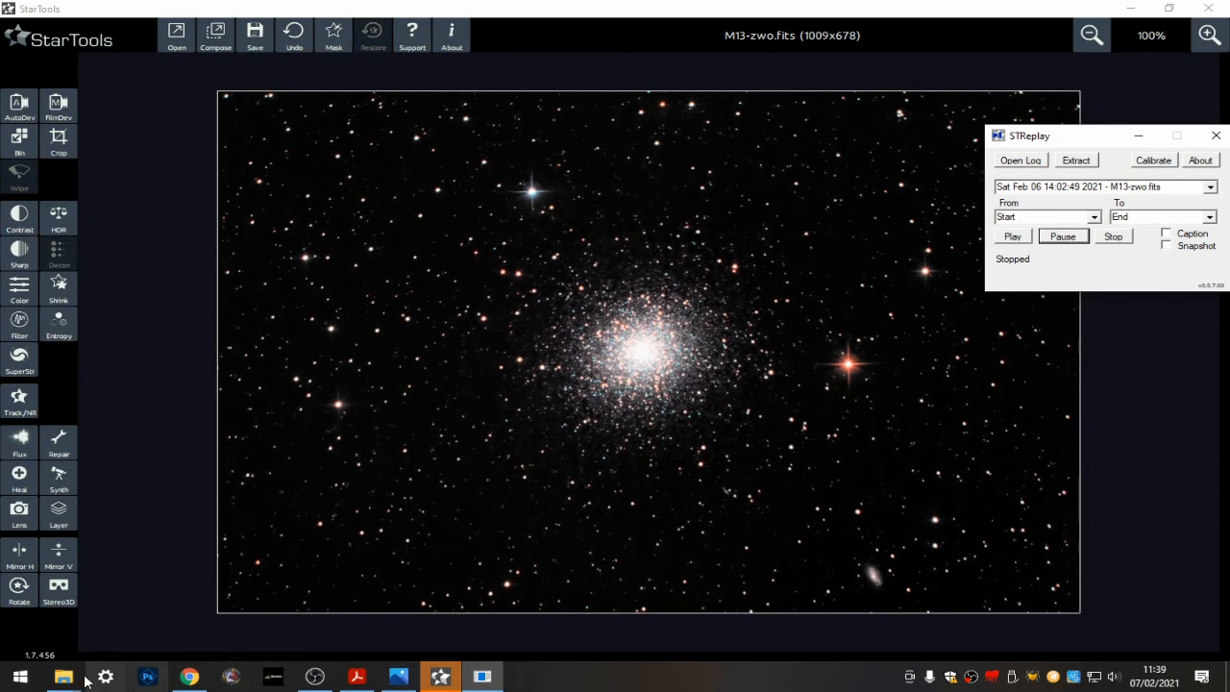
- Switch to File Explorer to view the mask images in the Replay folder's Masks subfolder, and bring up intro.jpg in Photos
mouse_move(55, 681)
click(70, 610)
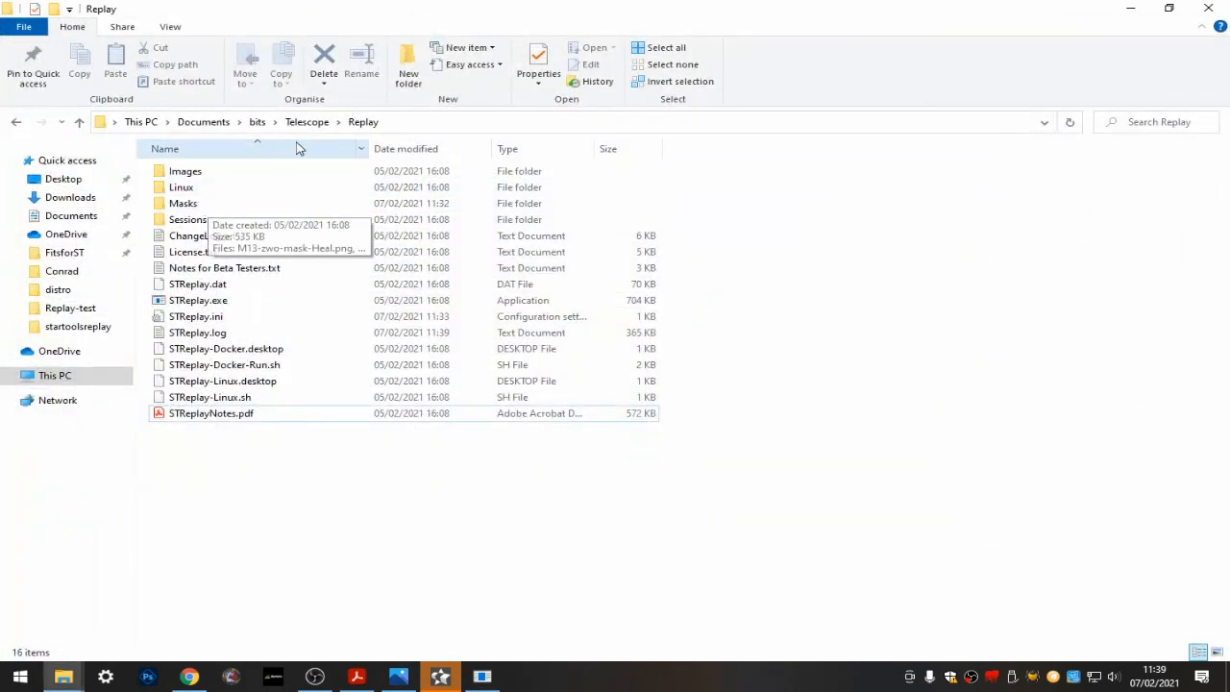
double_click(189, 210)
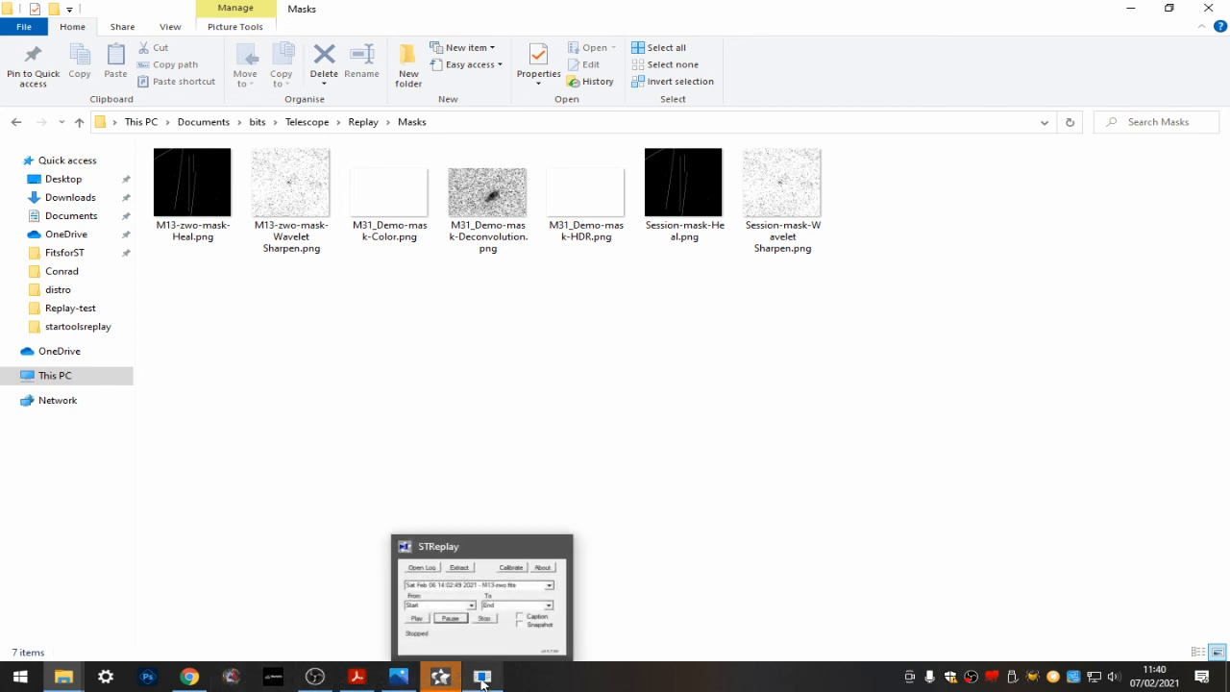
click(395, 684)
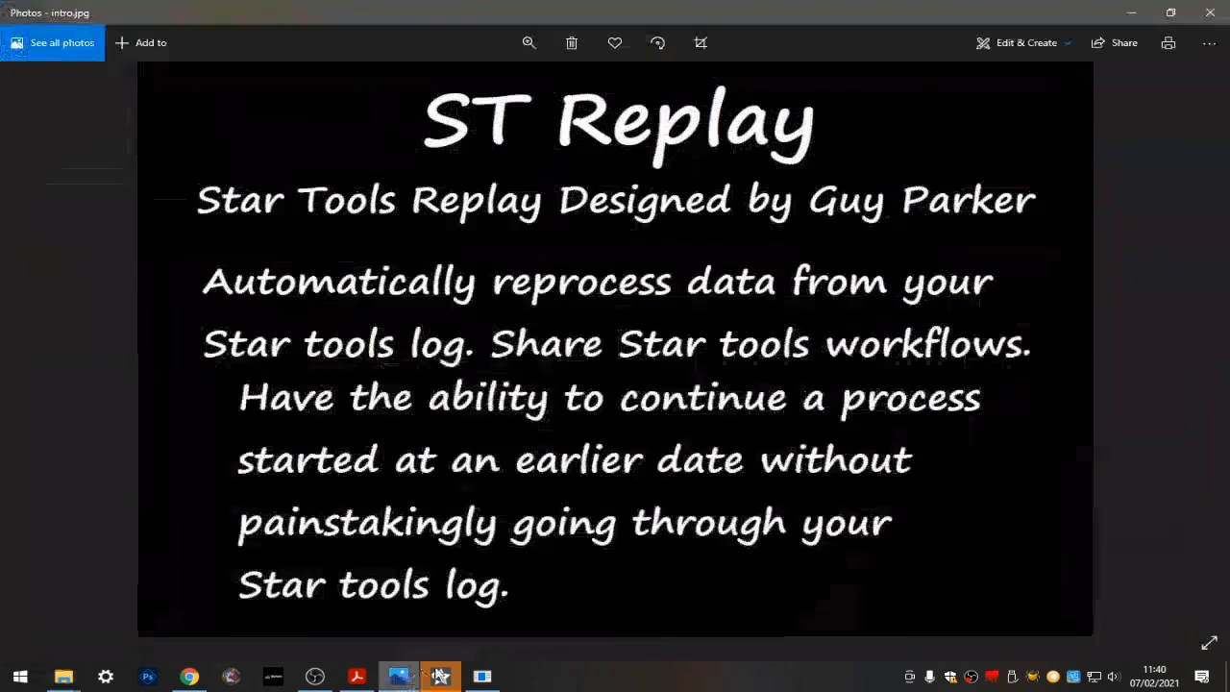